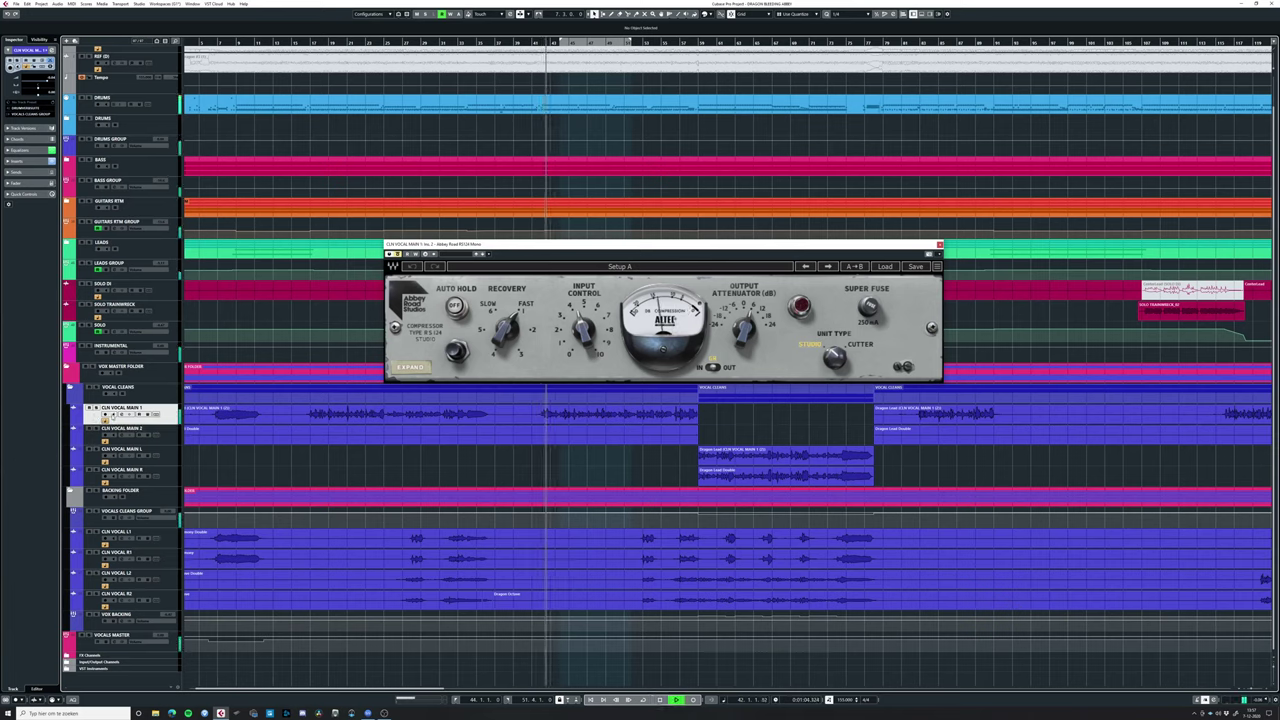
Move the compressor window aside and review the CLN VOCAL MAIN 1 channel's inserts and EQ, closing its channel settings when done.
left_click_drag(620, 244, 924, 298)
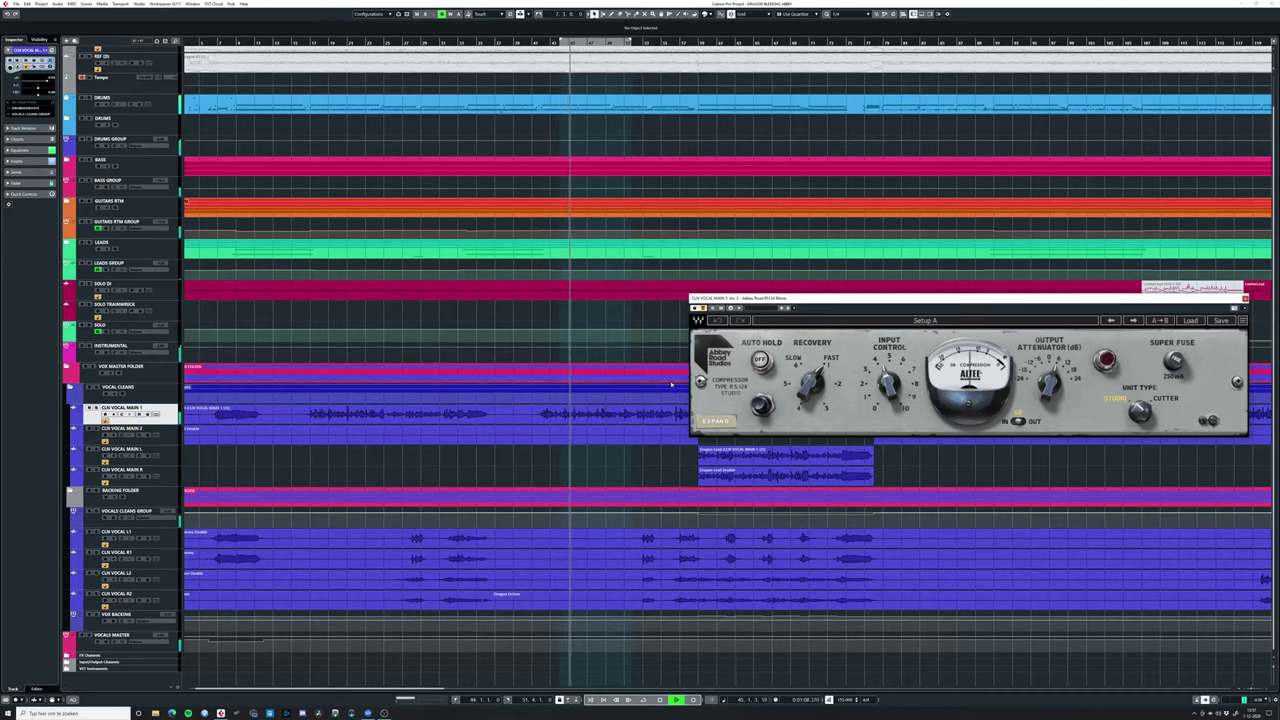
left_click(190, 602)
key("Escape")
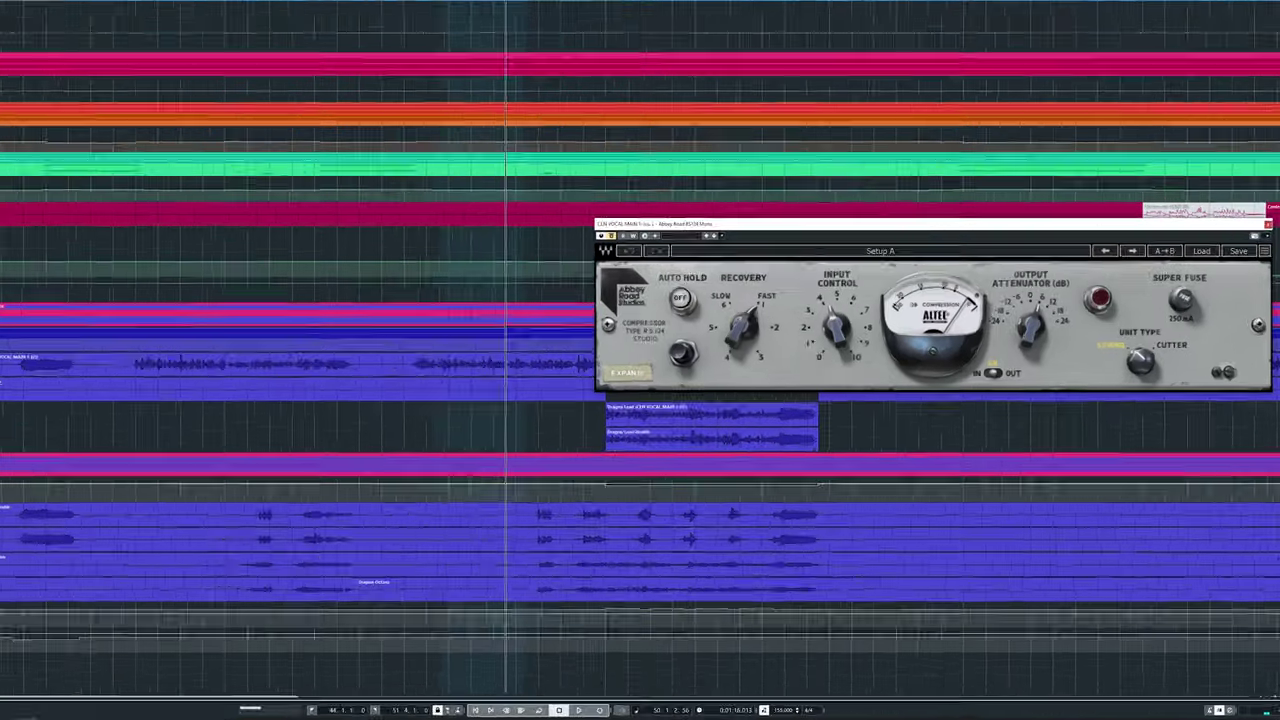
key("e")
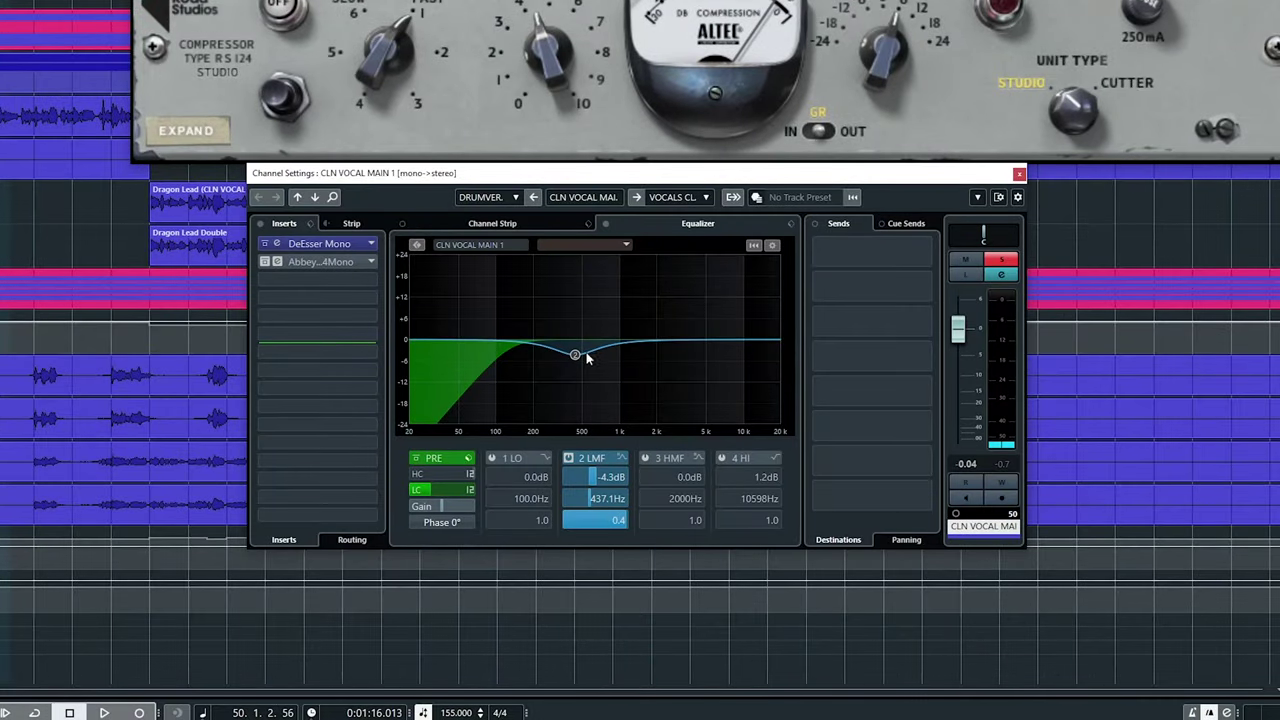
left_click(1019, 174)
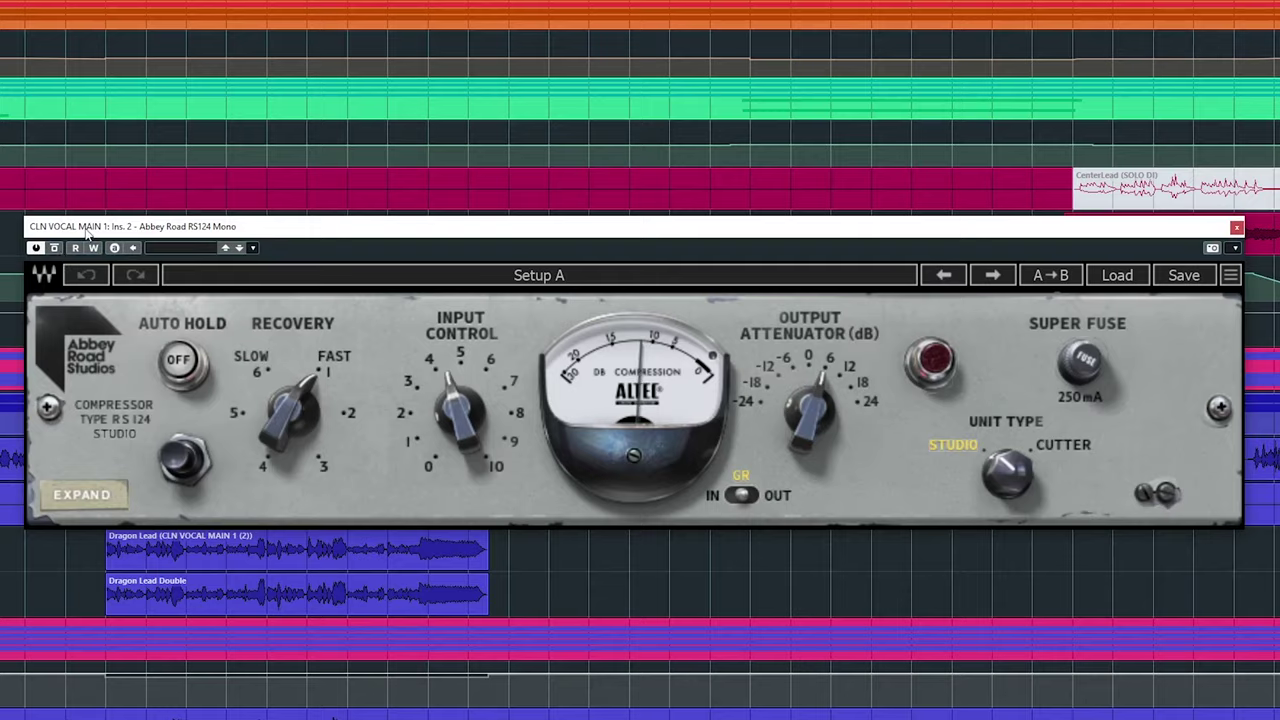
Audition the soloed CLN VOCAL MAIN 1 vocal from bar 44 with the Abbey Road RS124 compressor bypassed and engaged.
left_click_drag(88, 232, 89, 219)
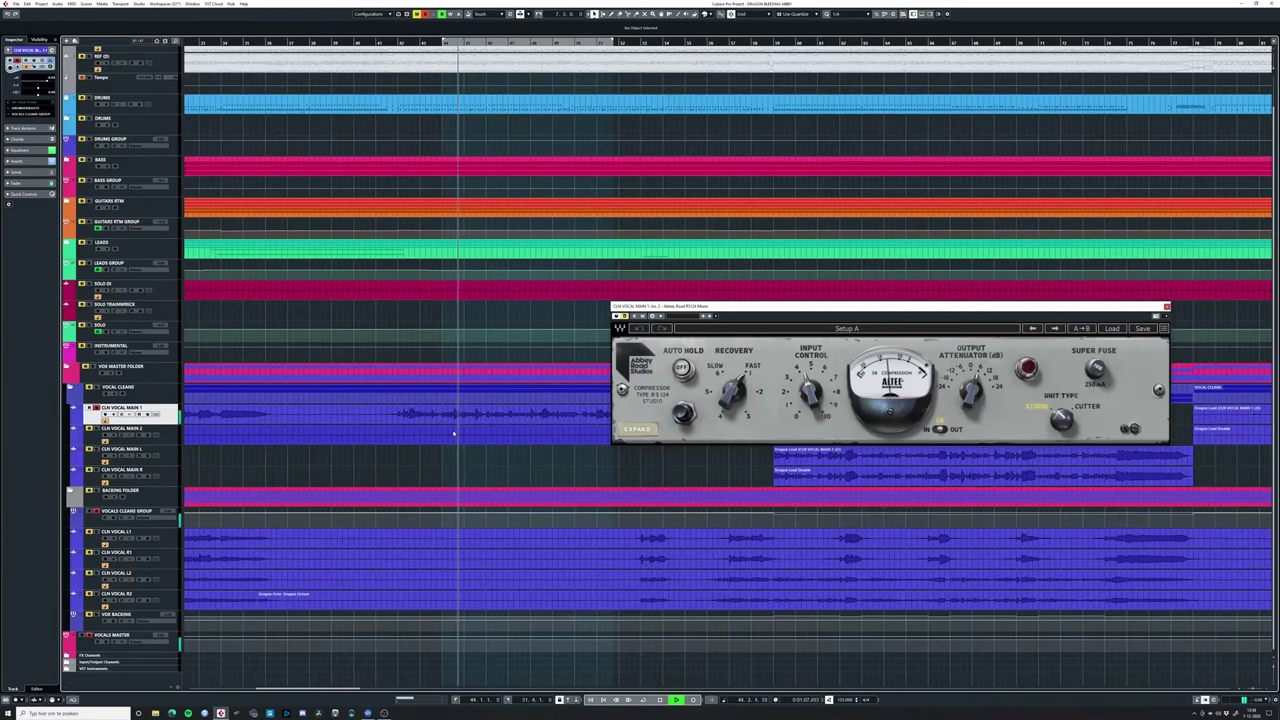
key("space")
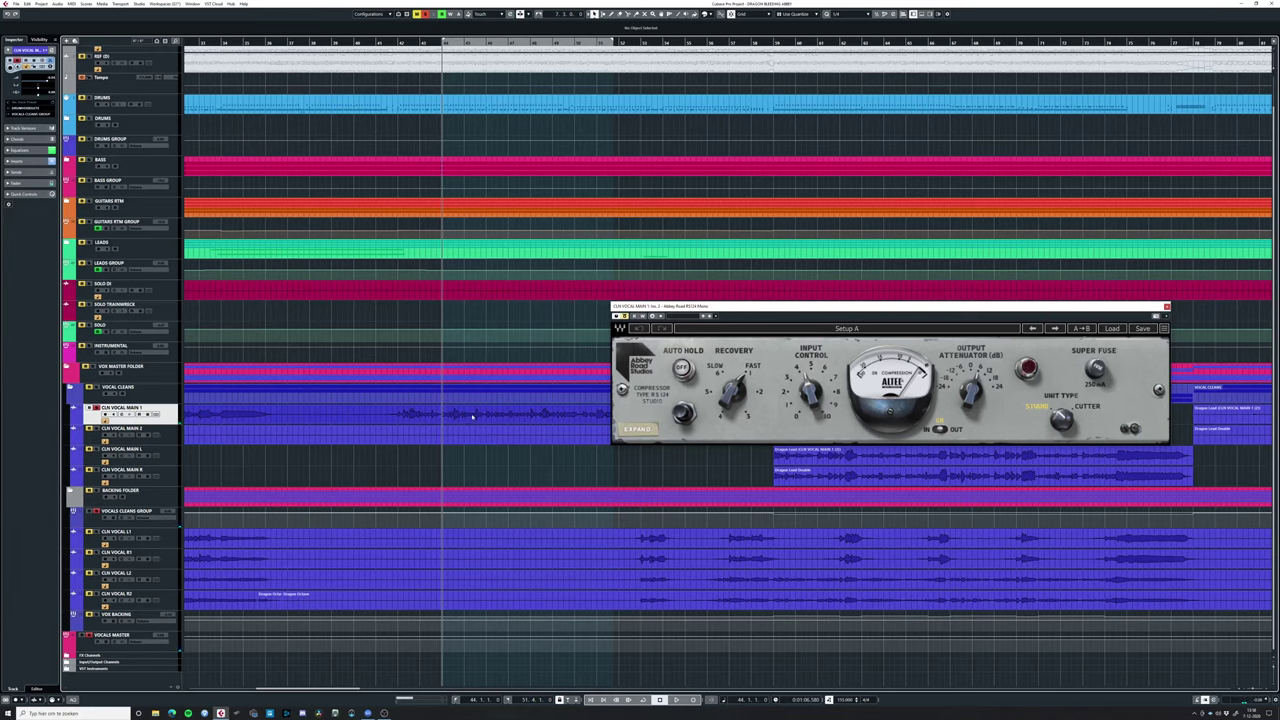
key("space")
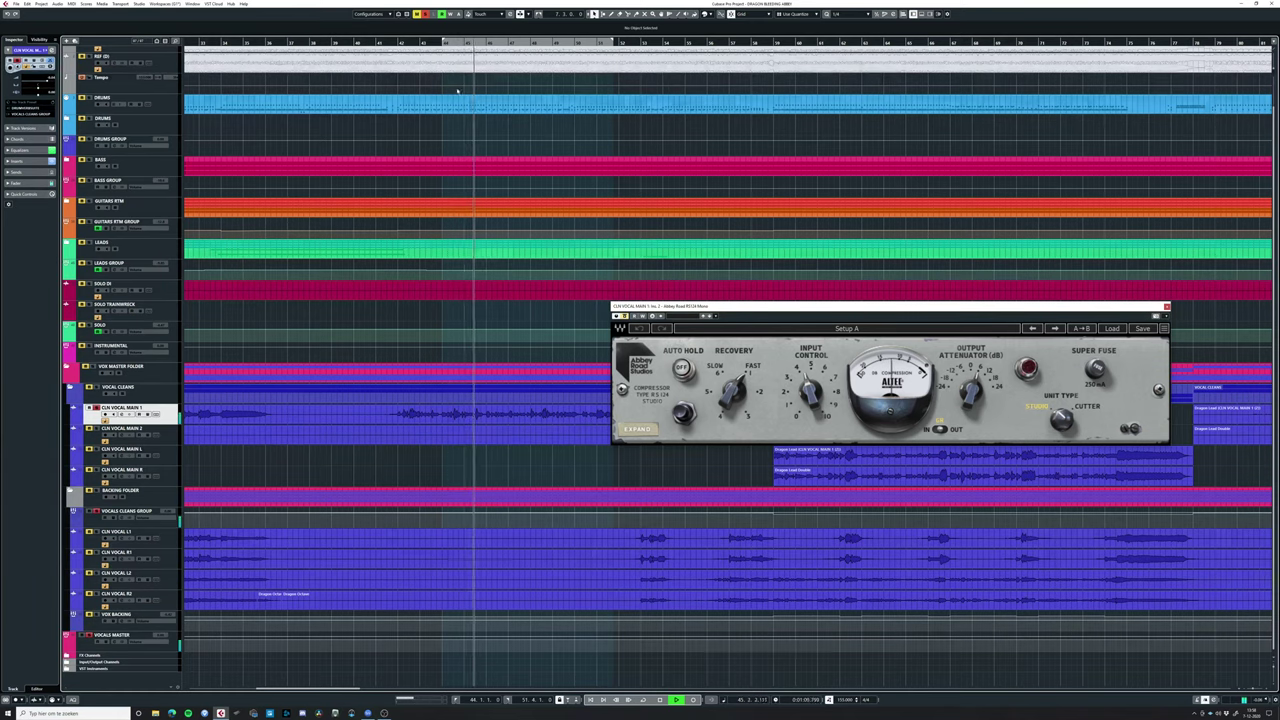
key("space")
key("space")
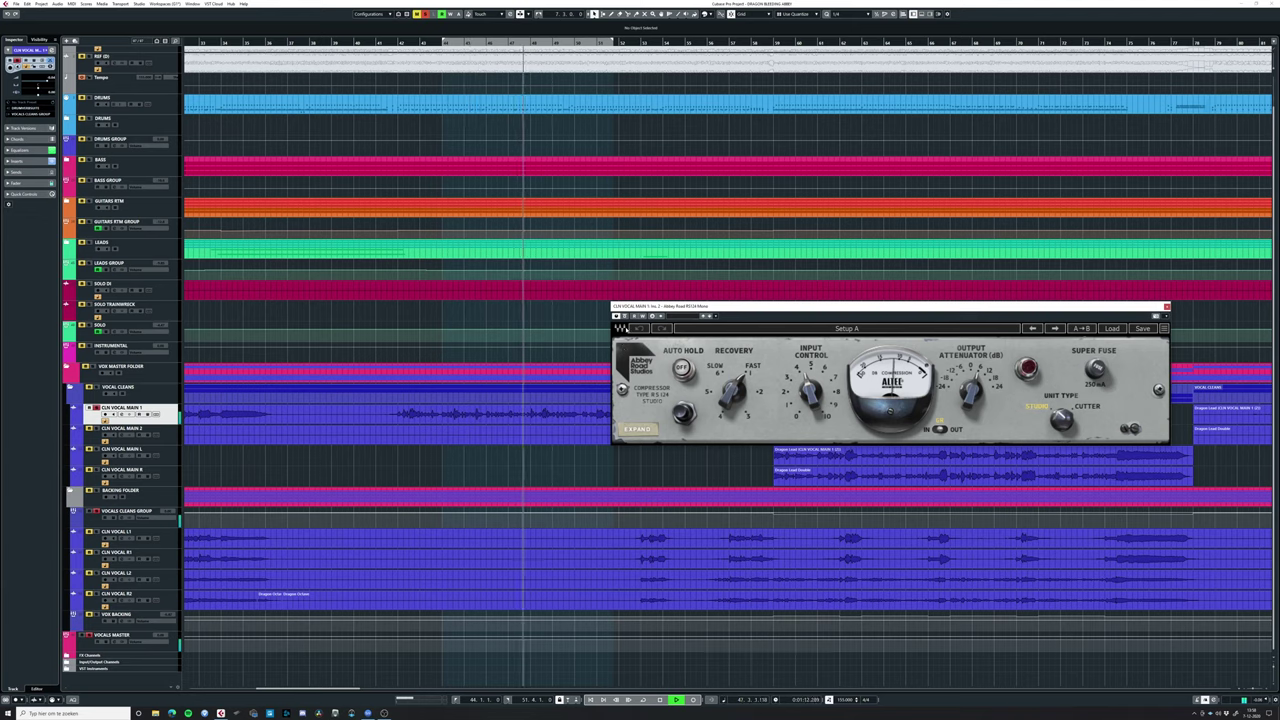
left_click_drag(650, 307, 598, 293)
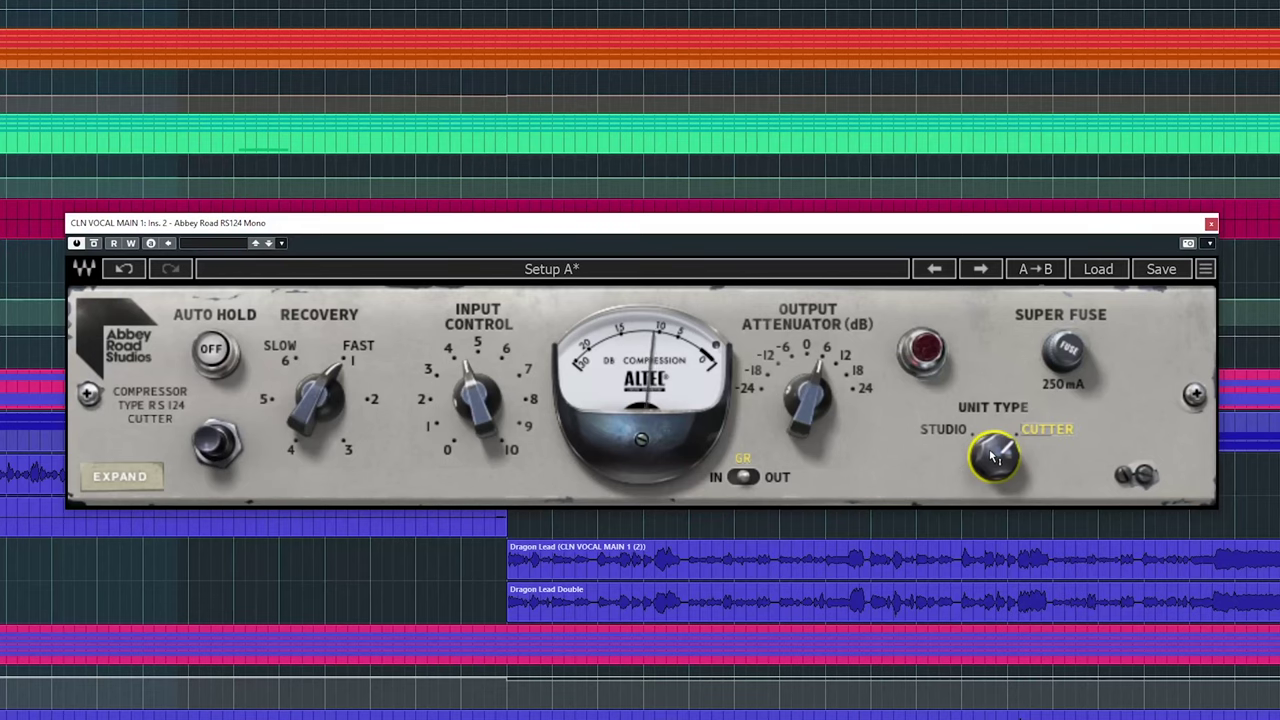
Compare the Studio and Cutter unit types on the CLN VOCAL MAIN 1 compressor, ending on Studio.
left_click(993, 455)
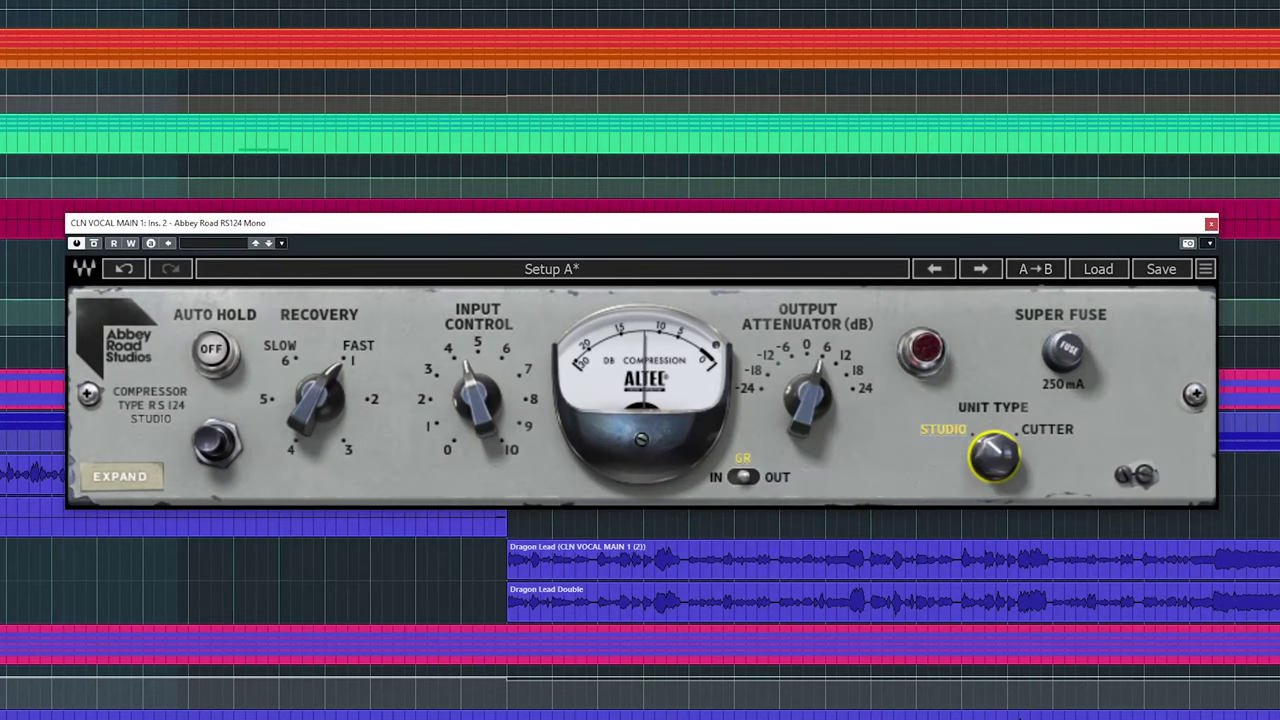
left_click(993, 457)
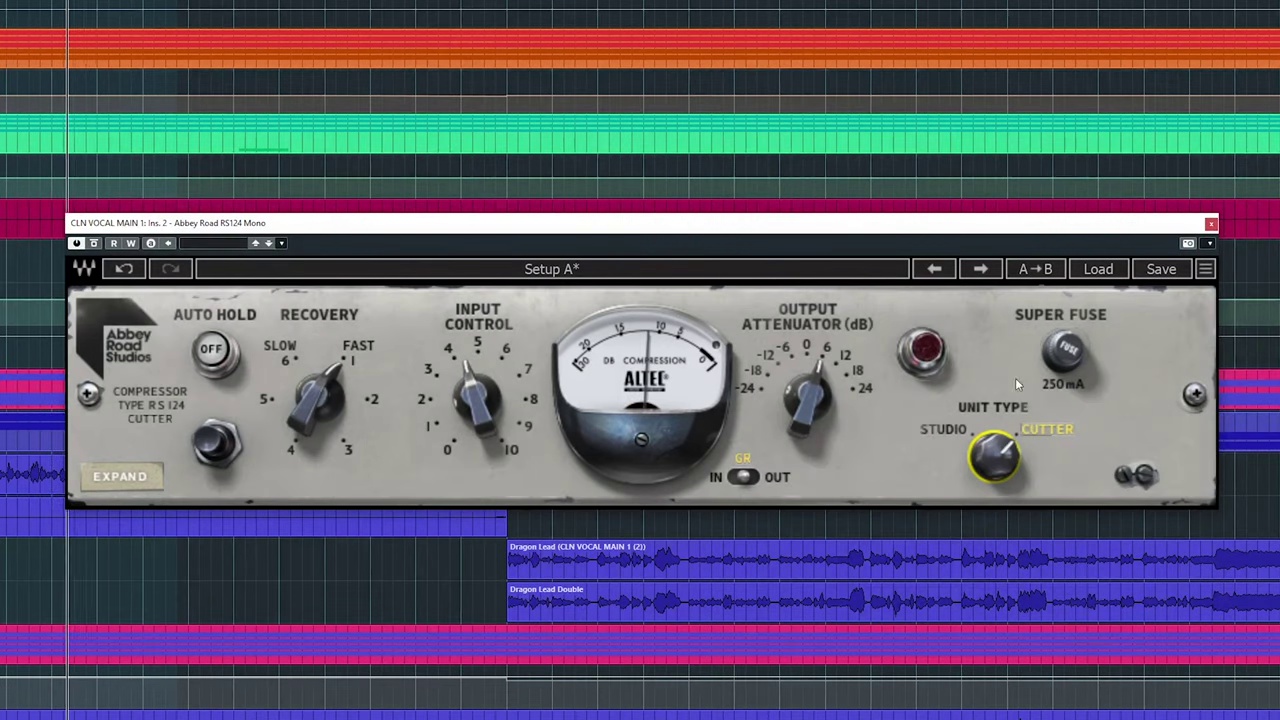
left_click(993, 455)
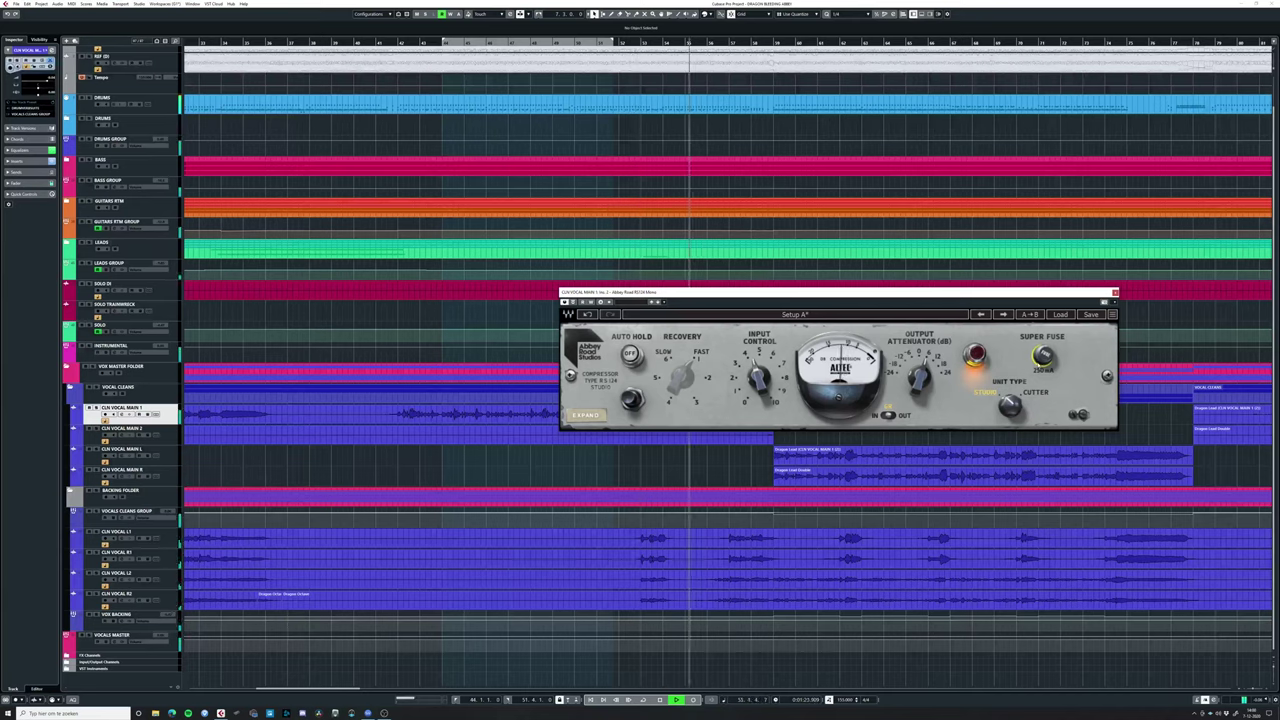
Stop playback and expand the CLN VOCAL MAIN 1 compressor to show its SC HP and Mix controls.
key("space")
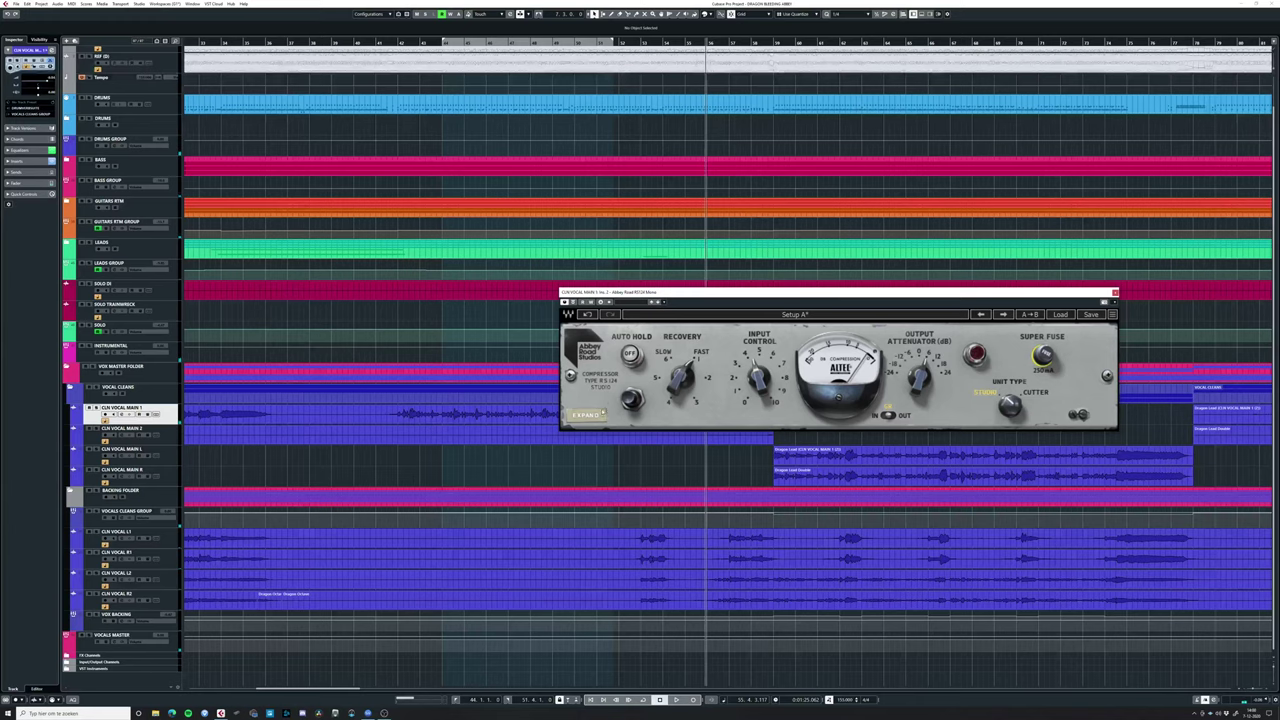
left_click(587, 415)
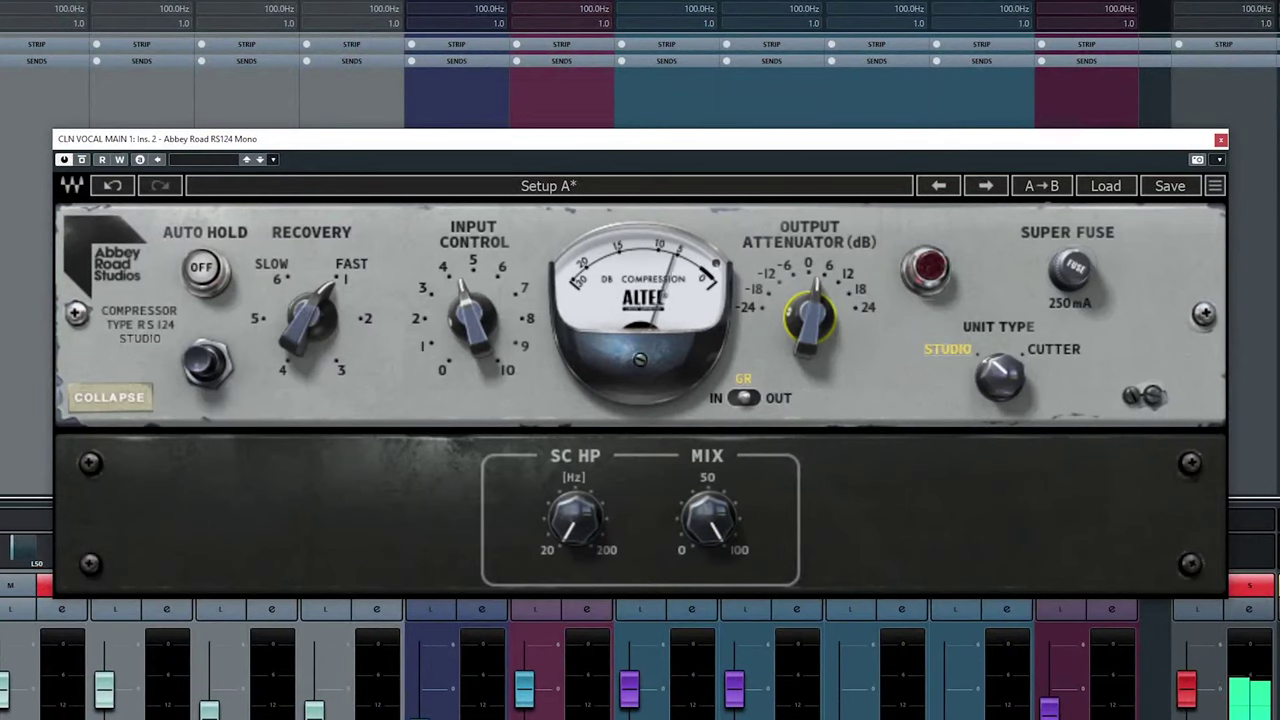
Audition the clean vocal tracks soloed and in the full mix, checking their channels in the mixer.
key("F3")
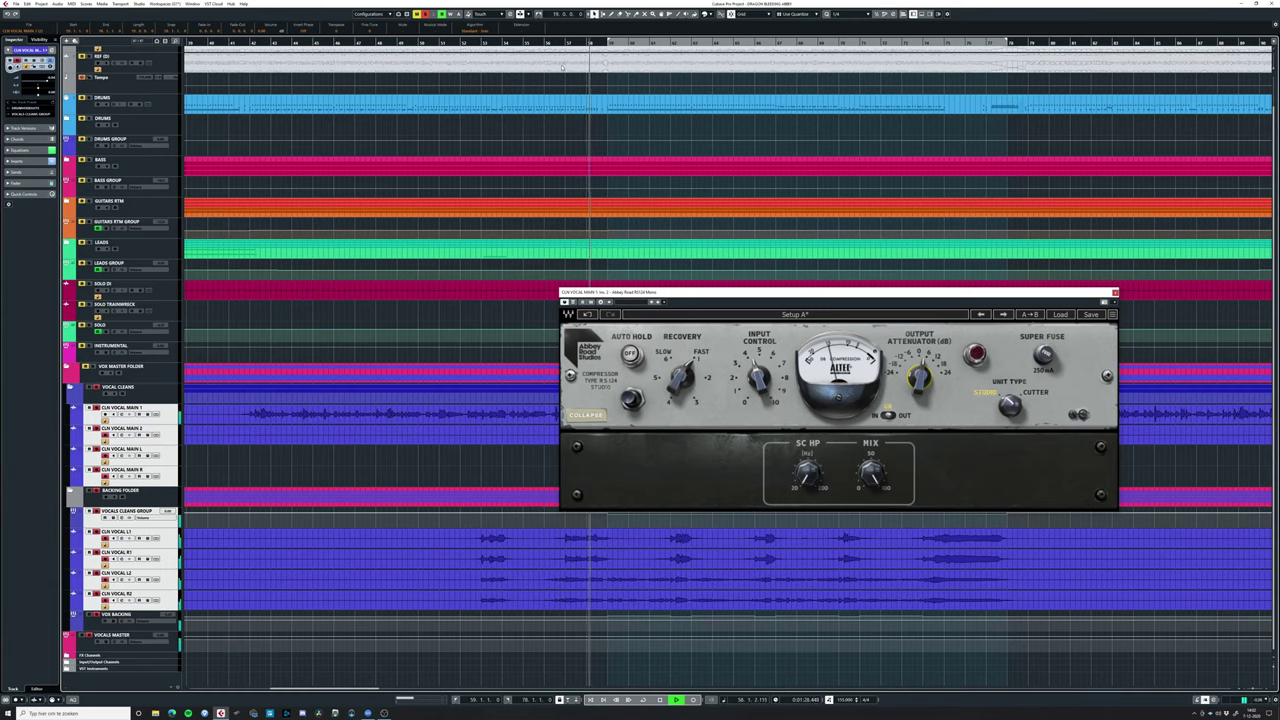
key("space")
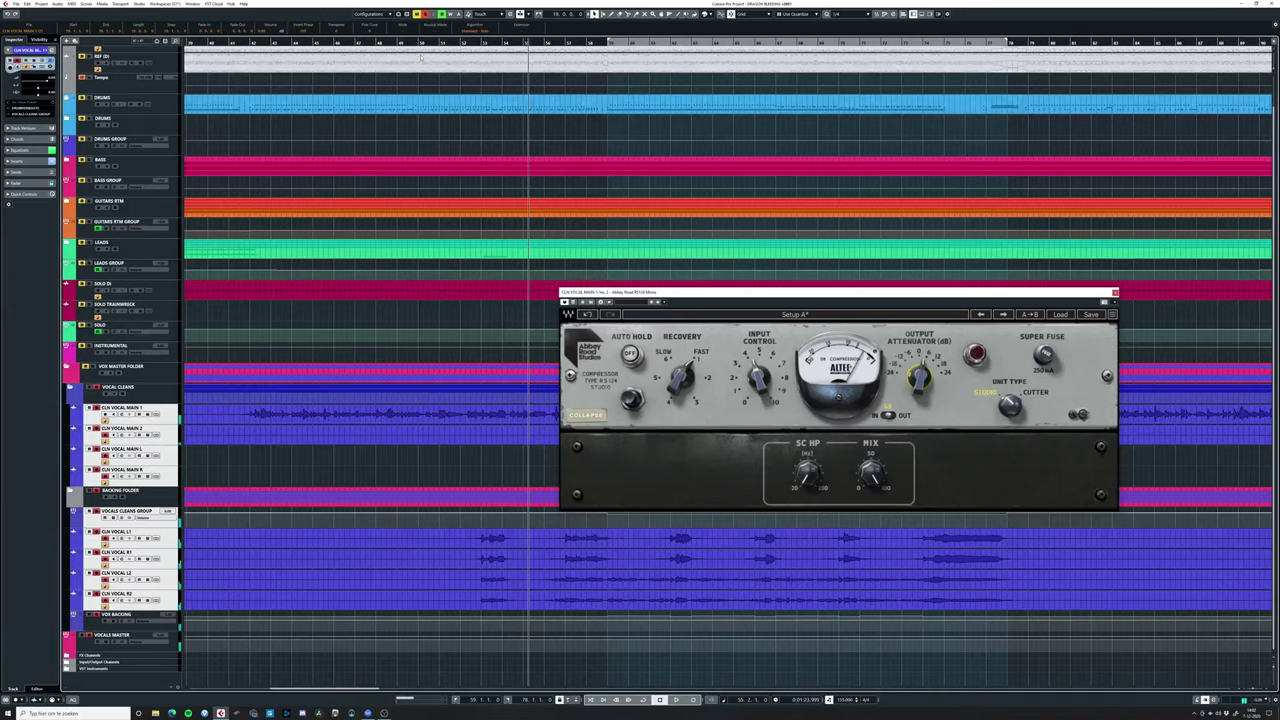
key("F3")
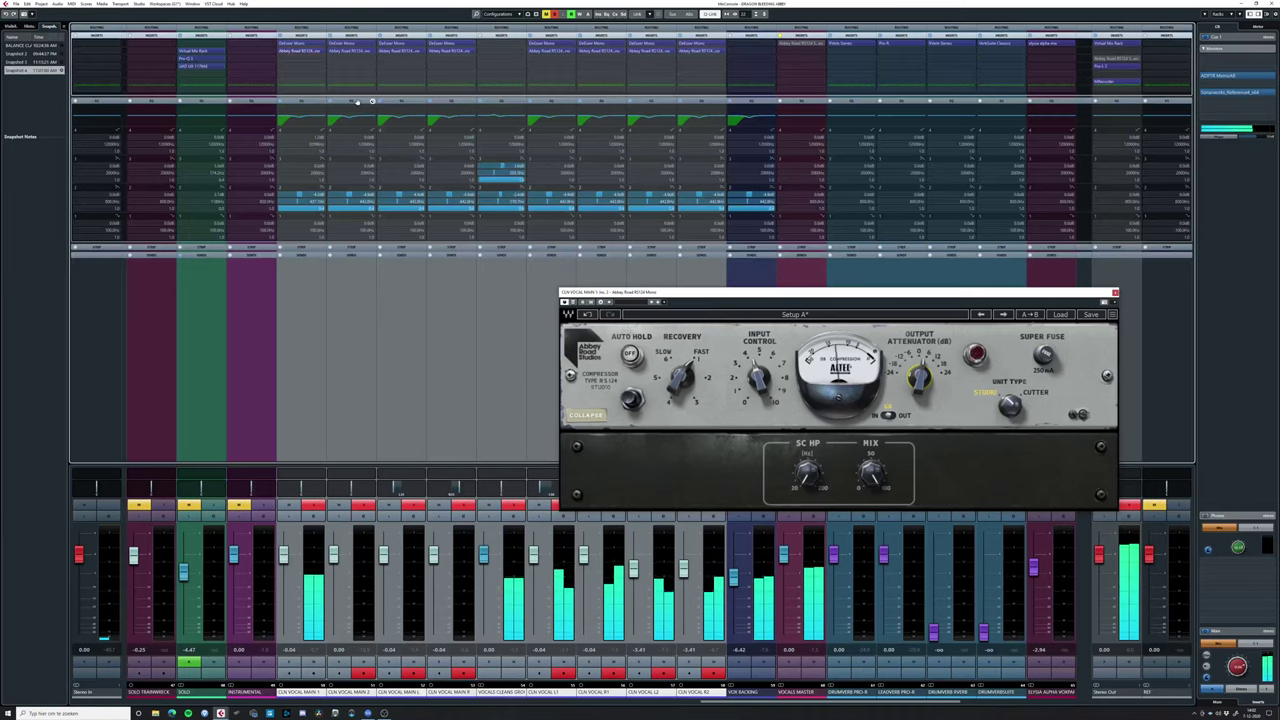
key("F3")
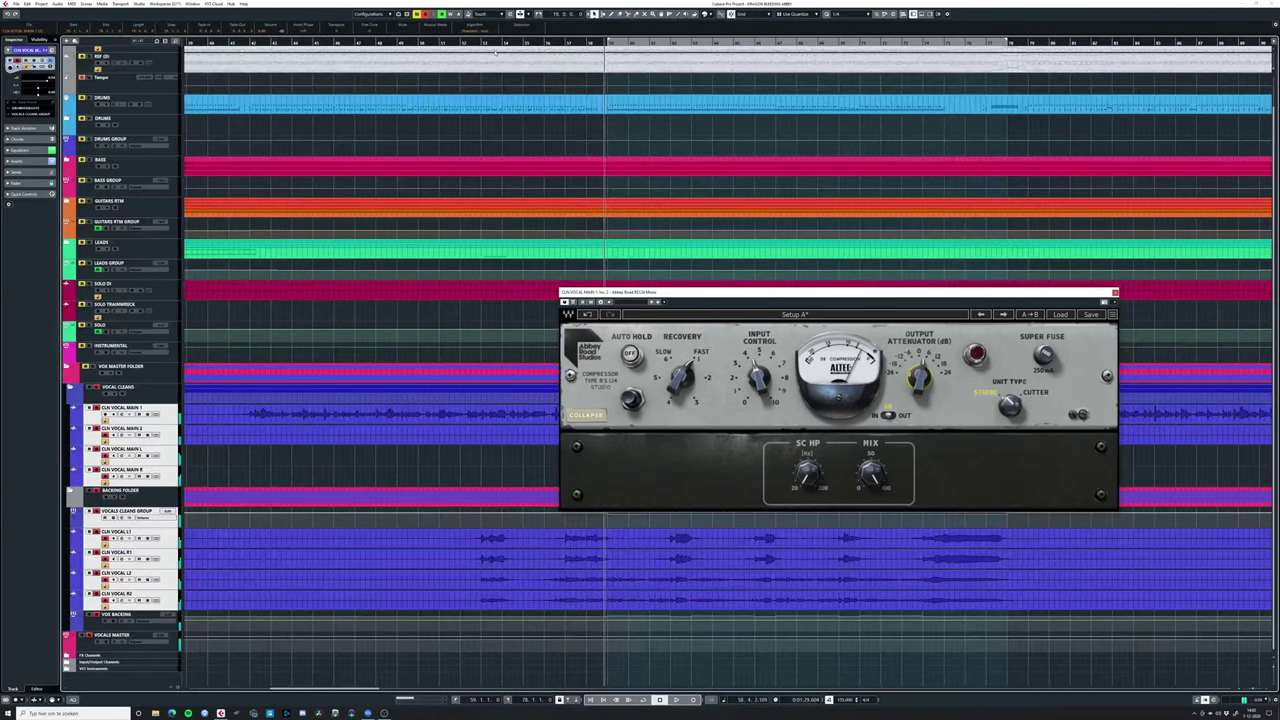
left_click(495, 42)
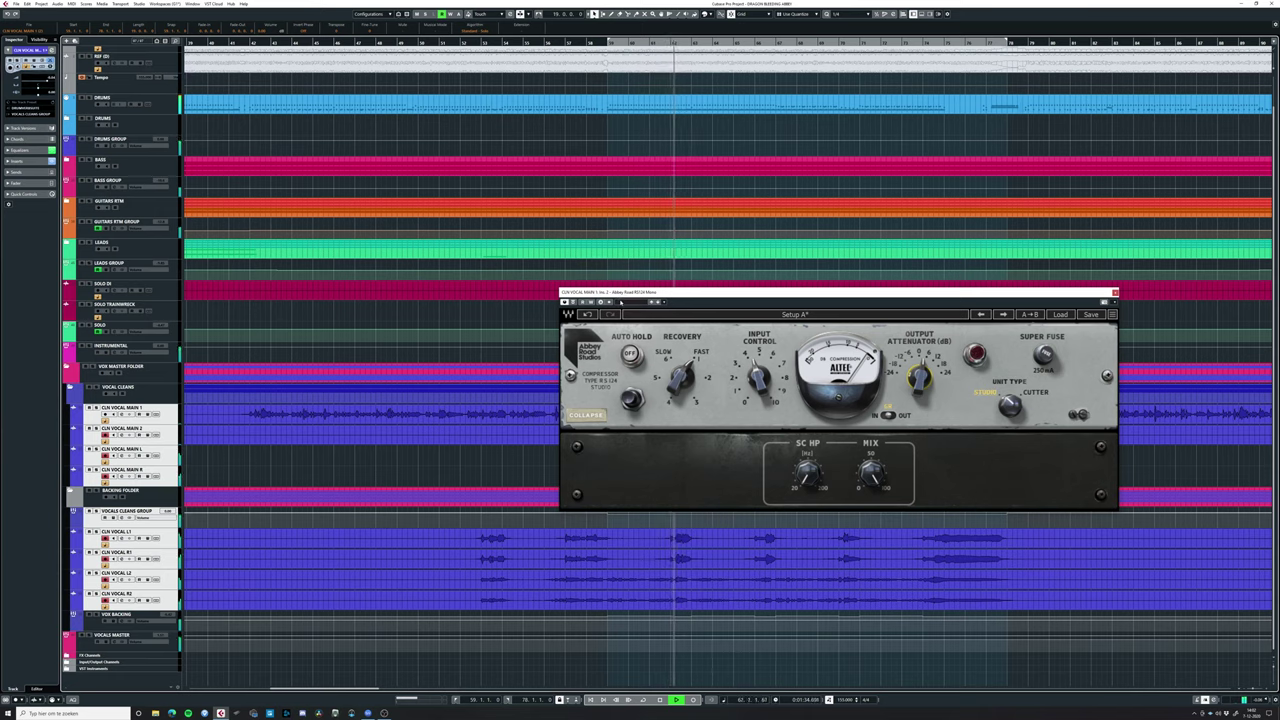
key("space")
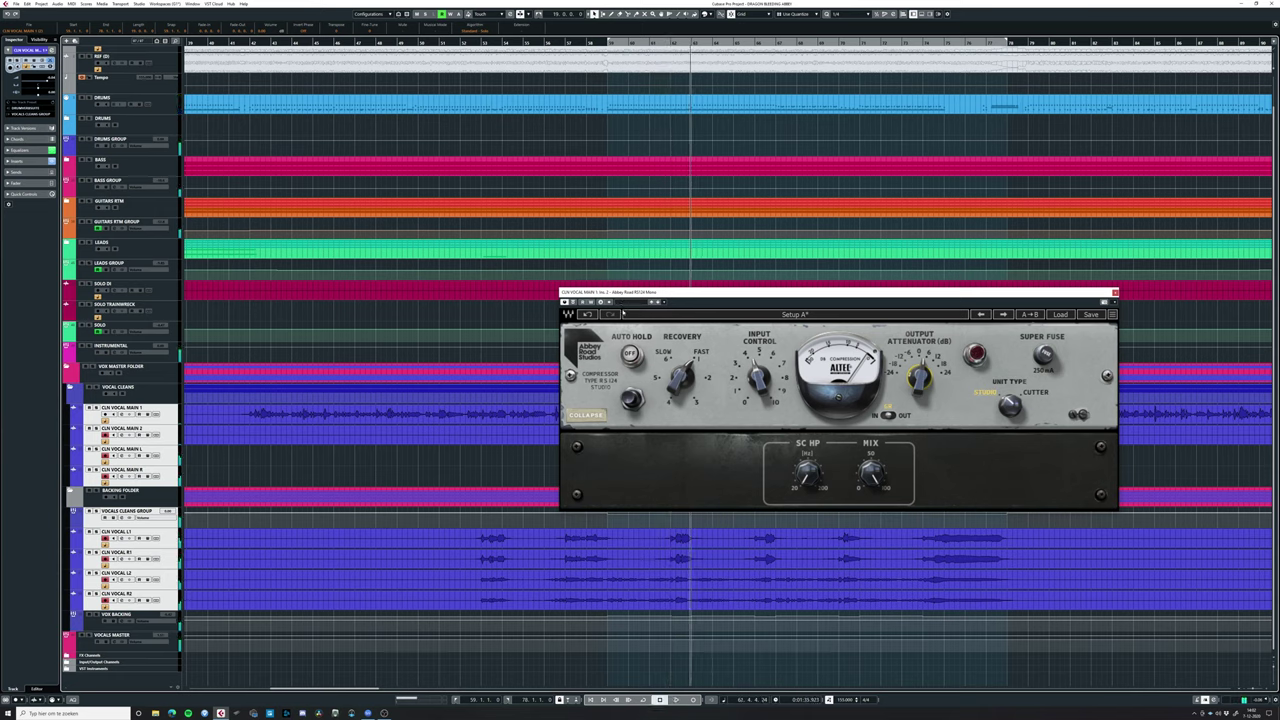
Open the RS124 Stereo compressor on the VOCALS MASTER channel and lower its Input Control to about 2.
left_click(86, 645)
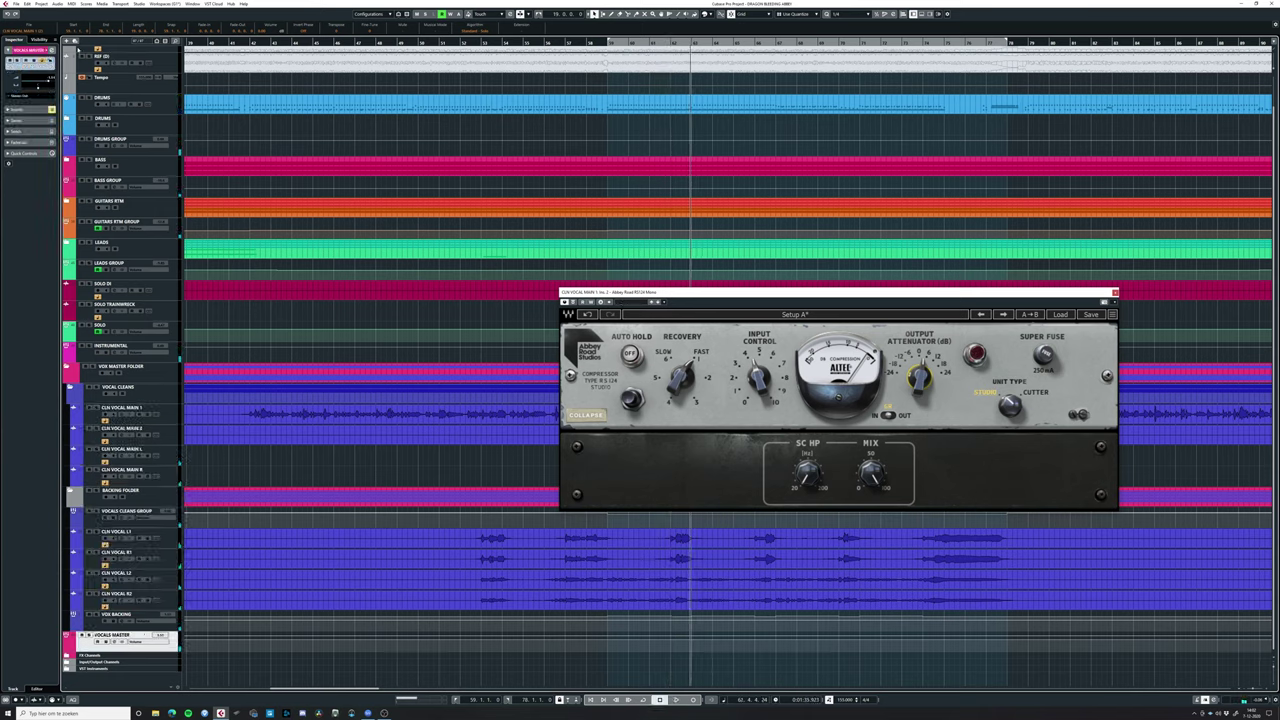
left_click(53, 52)
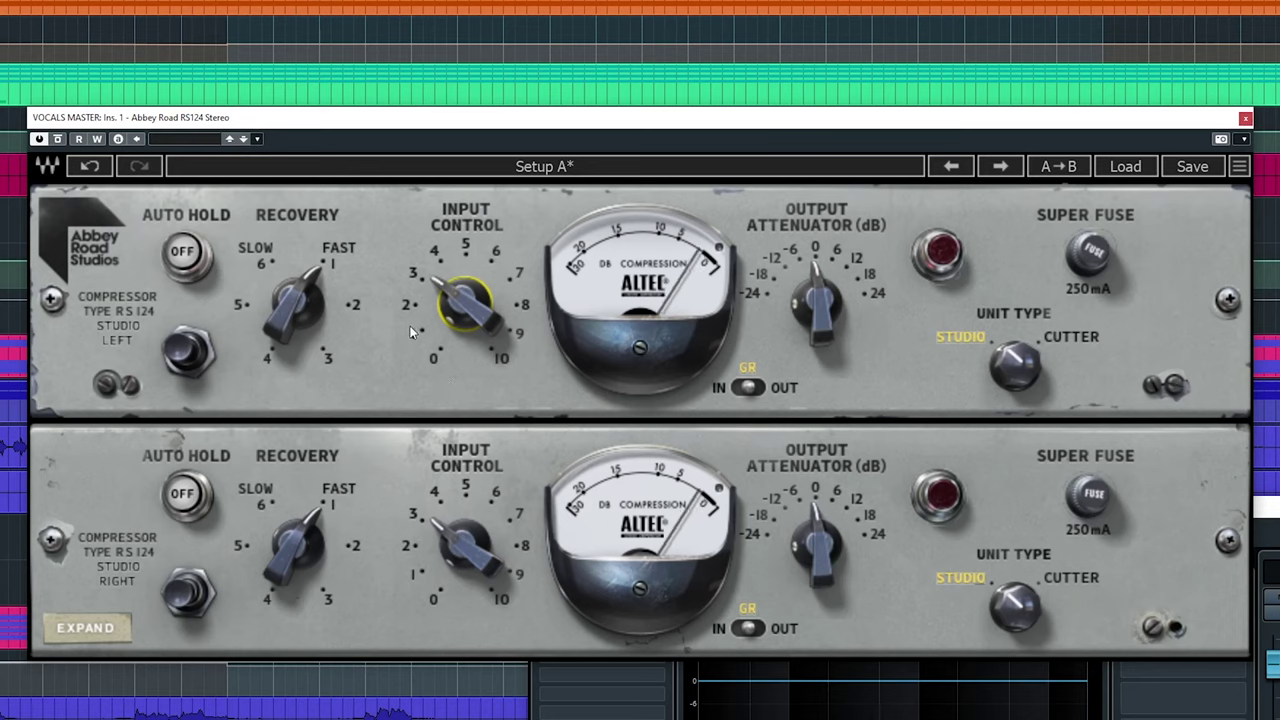
left_click_drag(463, 305, 463, 335)
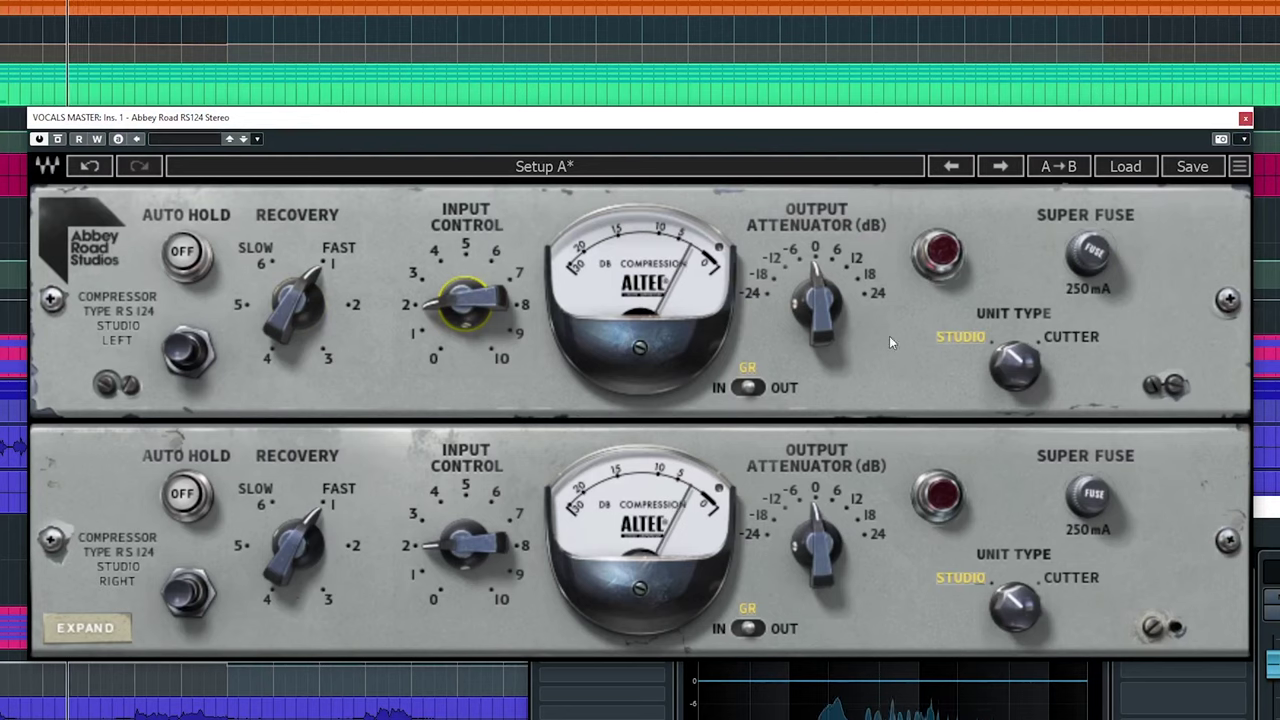
left_click_drag(500, 303, 500, 308)
Raise the VOCALS MASTER compressor's Output Attenuator to just below 6 dB, keeping Input Control at about 2.
left_click_drag(817, 300, 817, 292)
left_click_drag(476, 252, 476, 247)
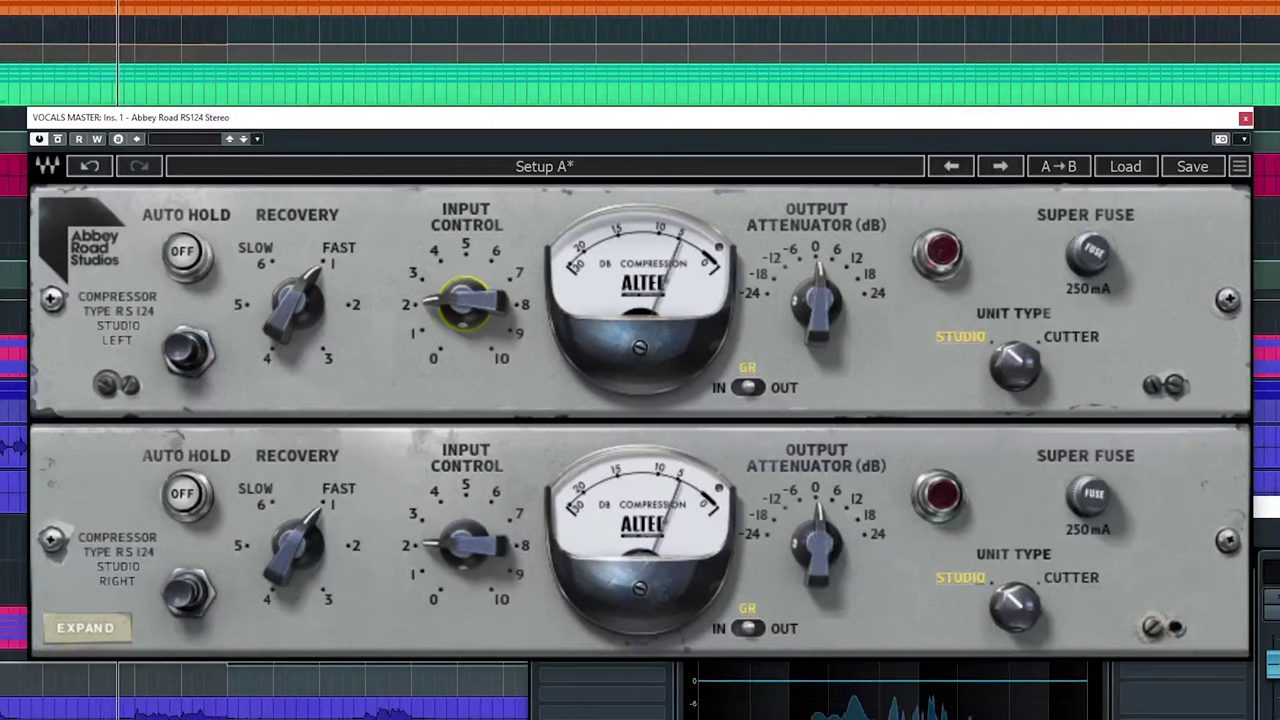
left_click_drag(817, 305, 817, 296)
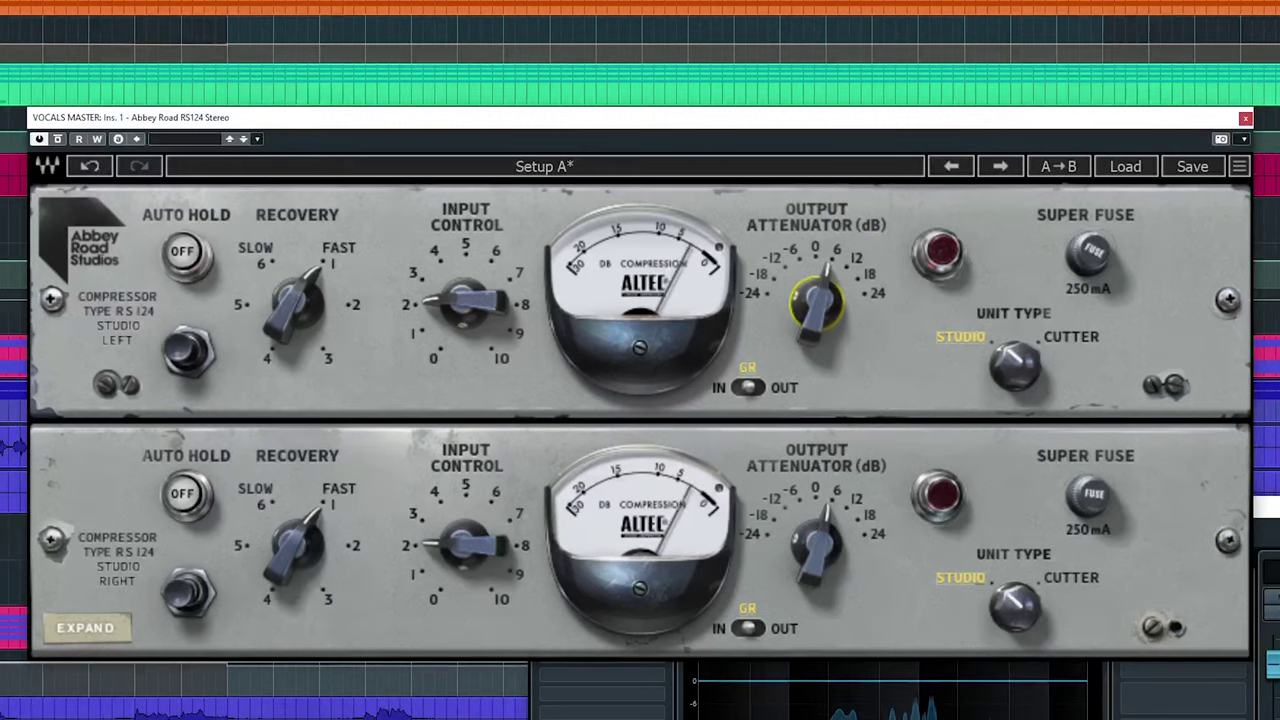
Compare the VOCALS MASTER sound with the compressor's Super Fuse mode switched on and off during playback.
left_click(1093, 258)
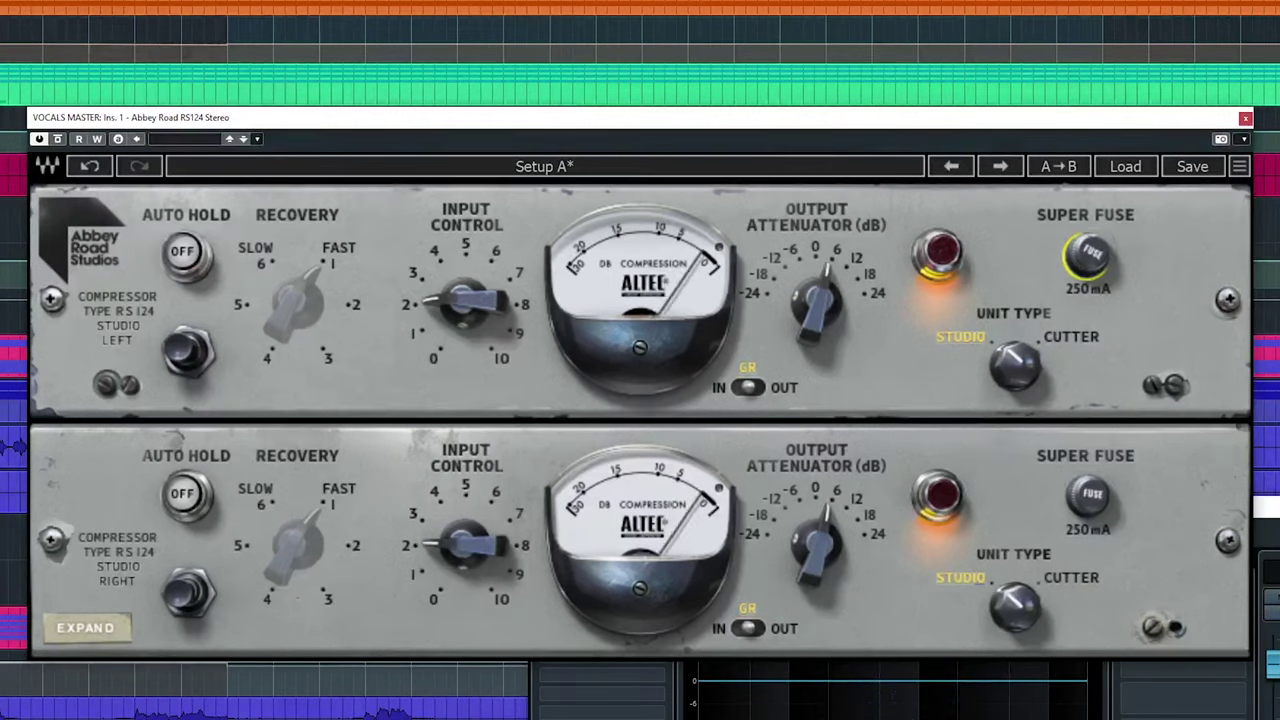
left_click(1100, 262)
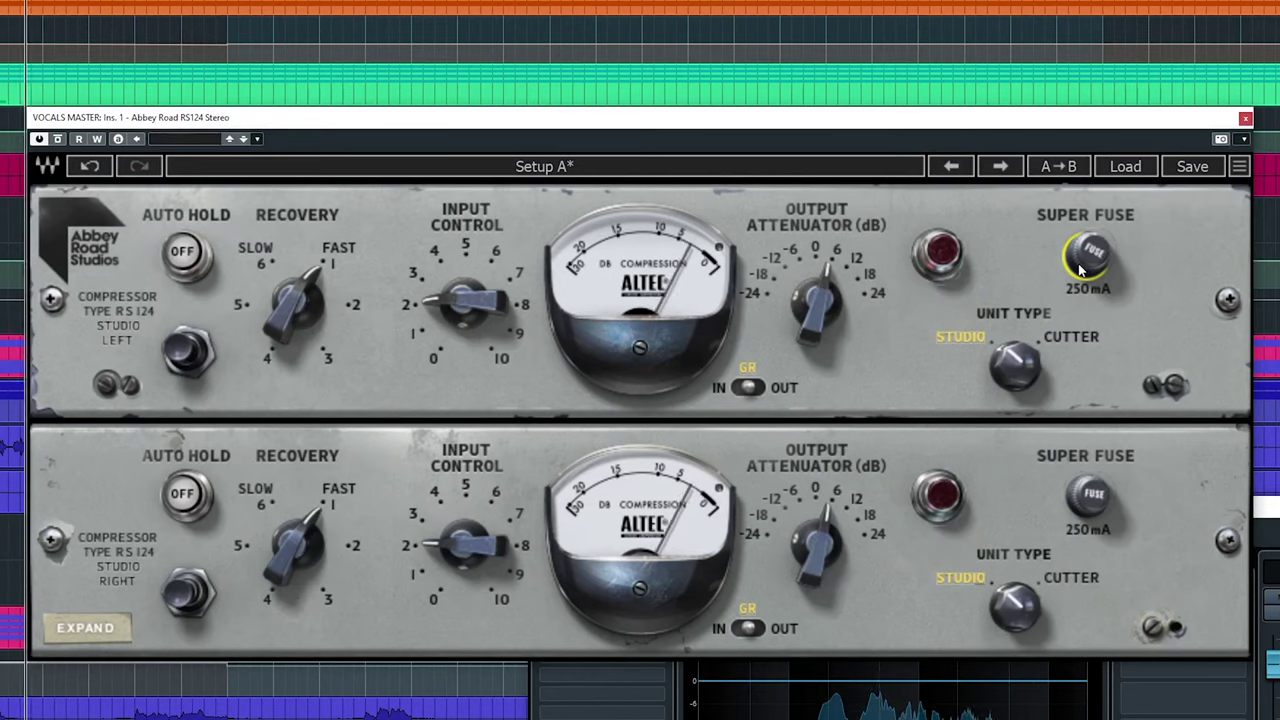
left_click(1080, 268)
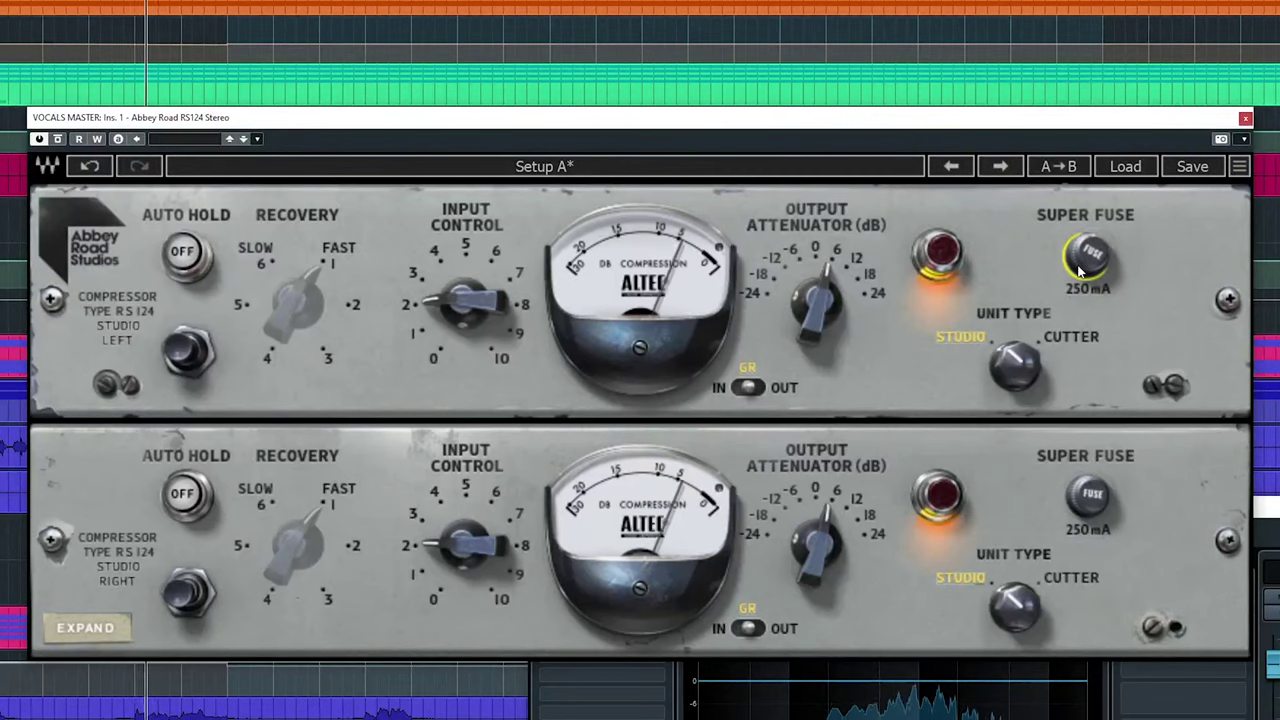
left_click(1080, 268)
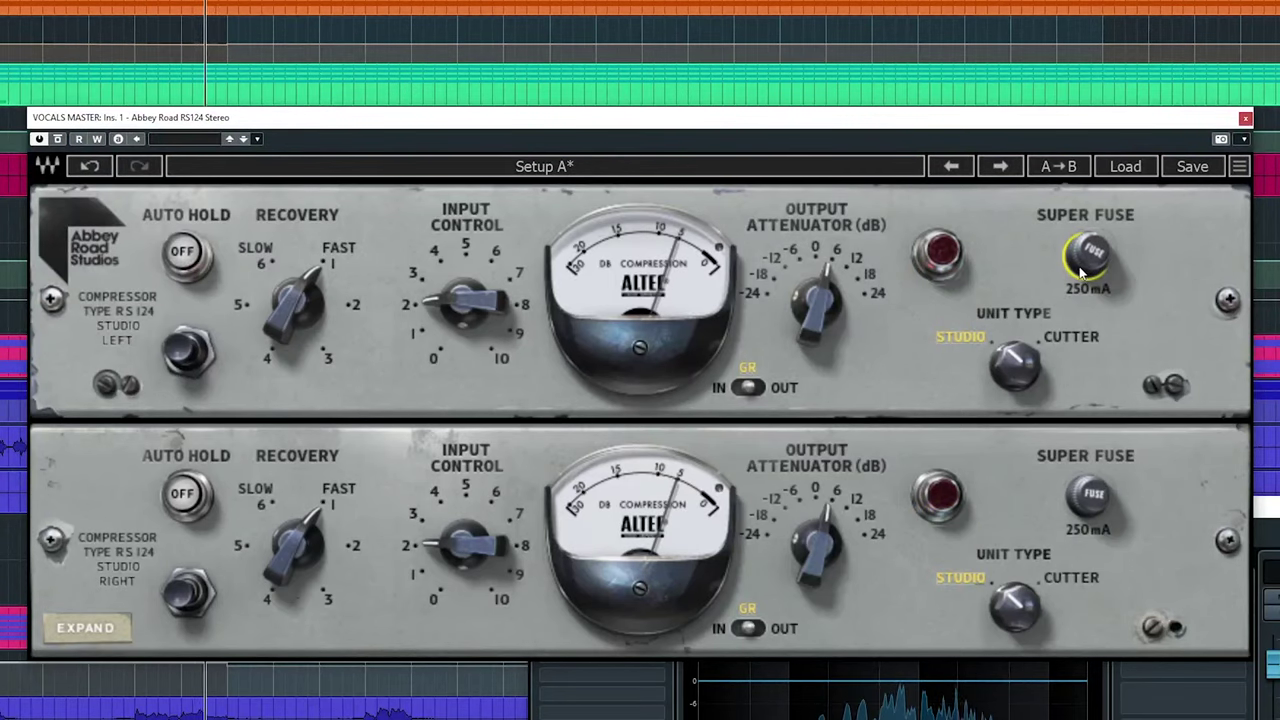
left_click(1080, 268)
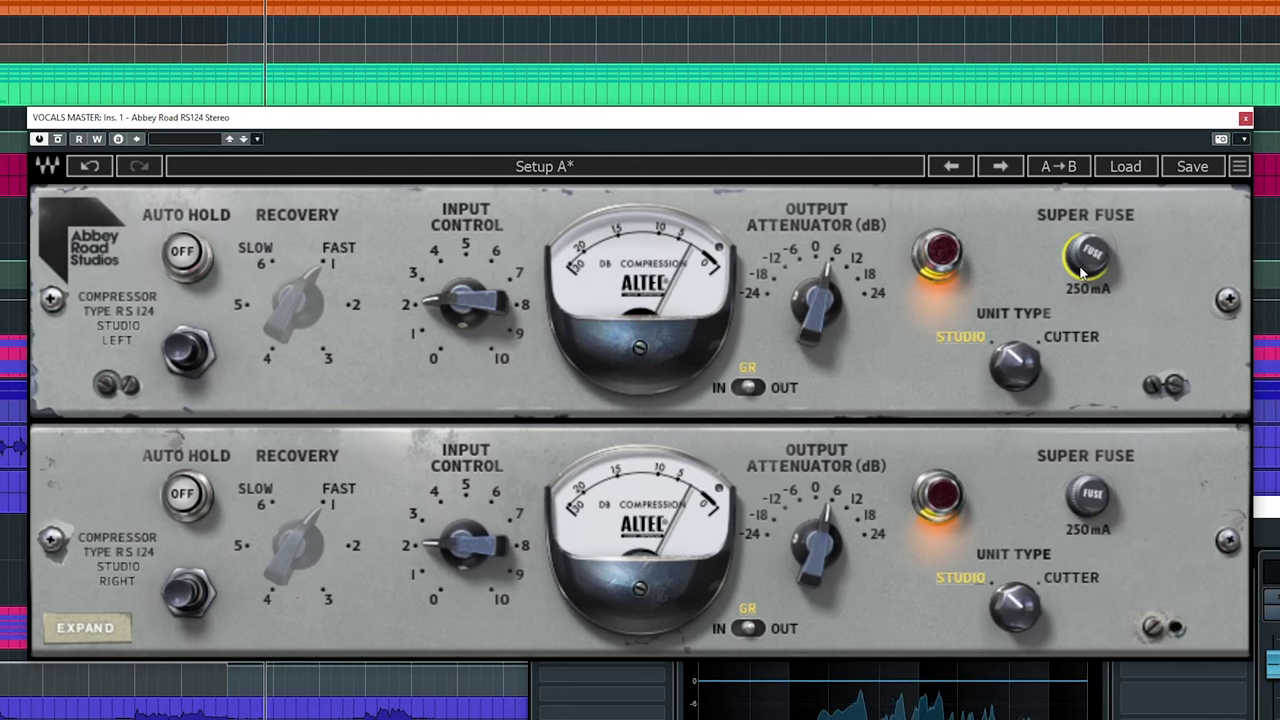
left_click(1080, 268)
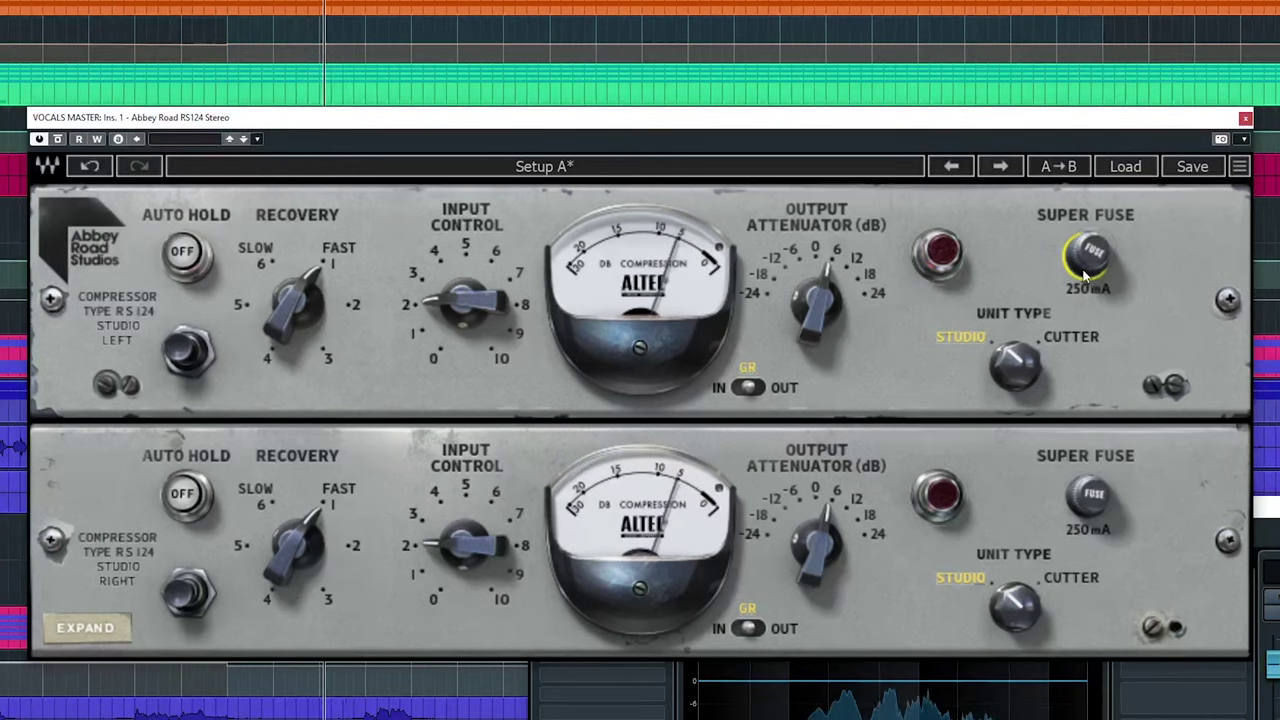
left_click(1084, 268)
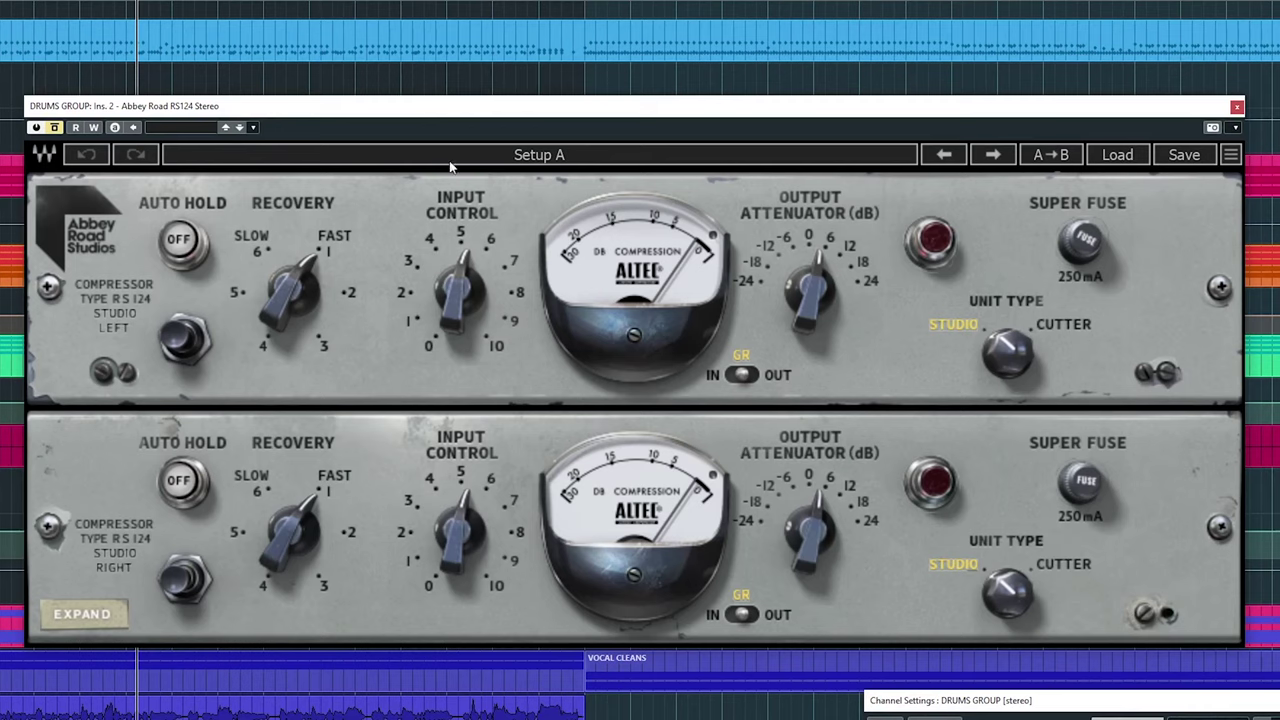
Compare the DRUMS GROUP sound with its RS124 Stereo compressor bypassed and engaged.
left_click(55, 129)
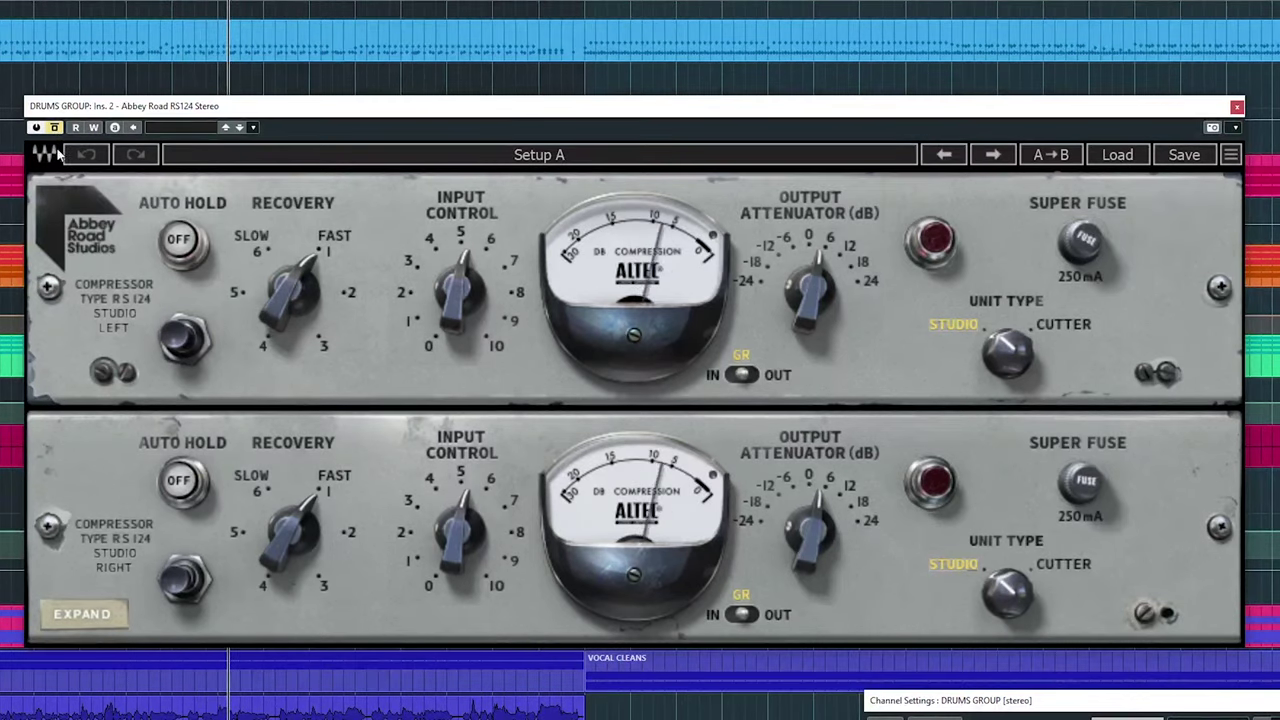
left_click(55, 128)
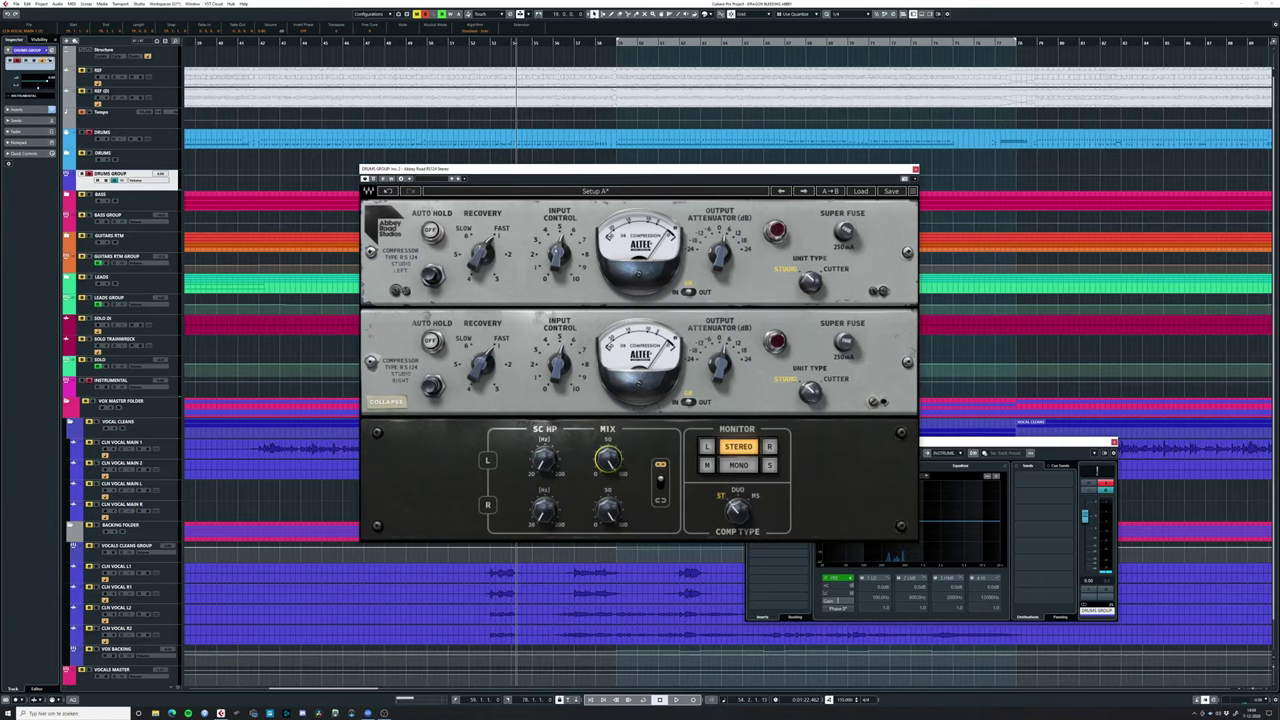
Lower the DRUMS GROUP compressor's Input Control to about 2 and fine-tune its Output Attenuator.
left_click_drag(559, 254, 559, 267)
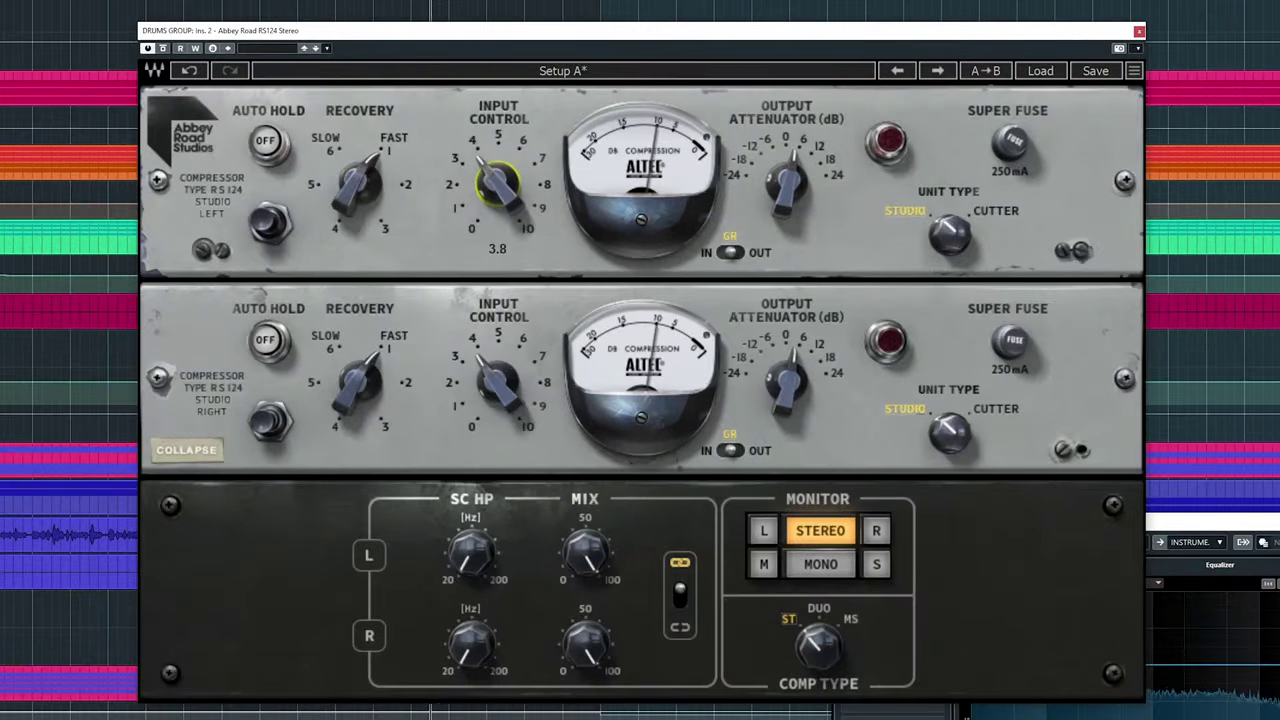
left_click(785, 182)
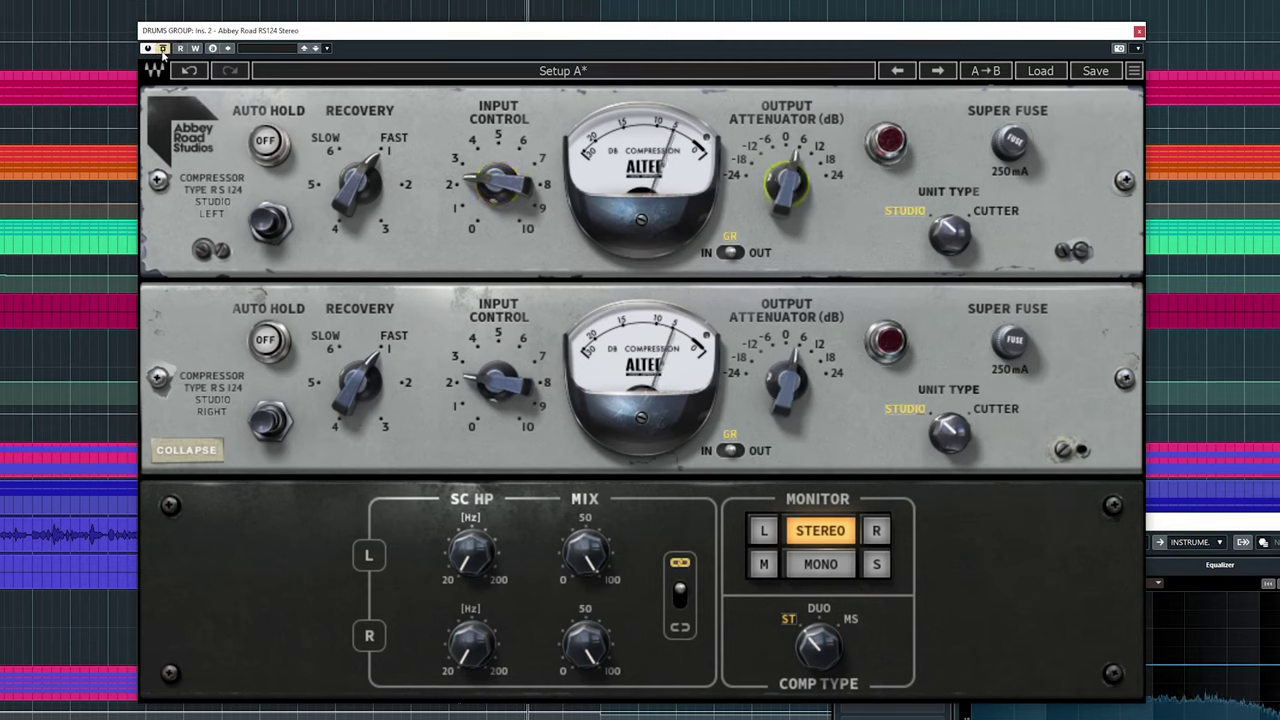